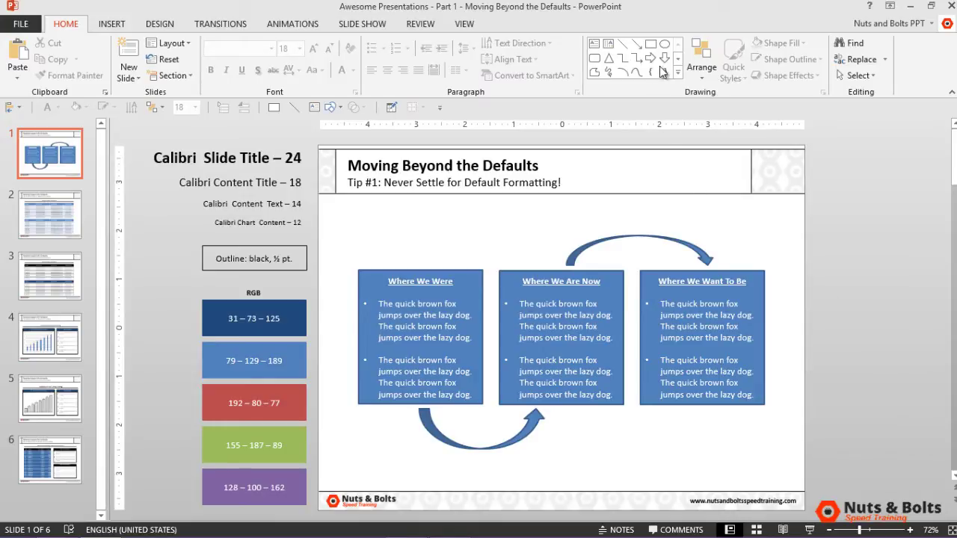
Draw a rectangle beside the slide, duplicate the three-box slide and select its three boxes
left_click(650, 43)
left_click_drag(782, 191, 913, 324)
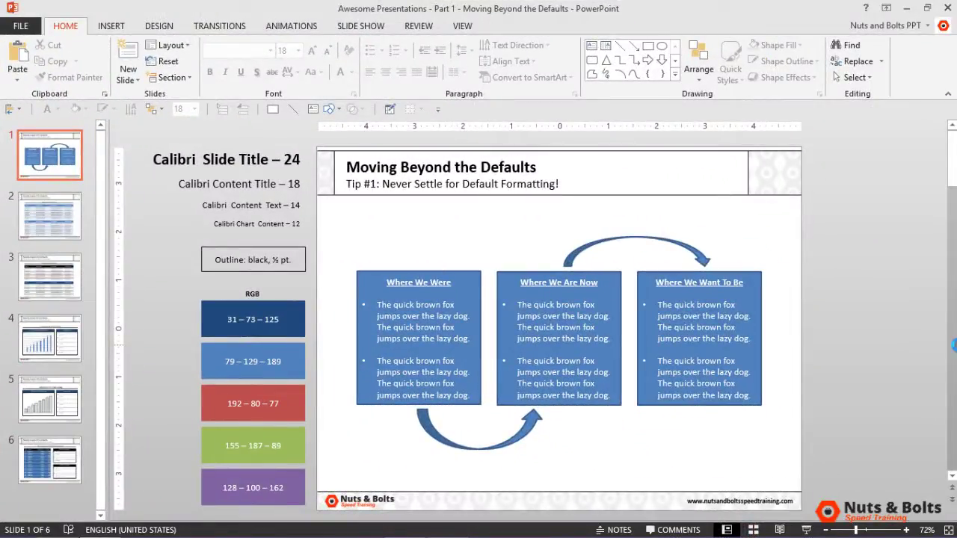
key("ctrl+d")
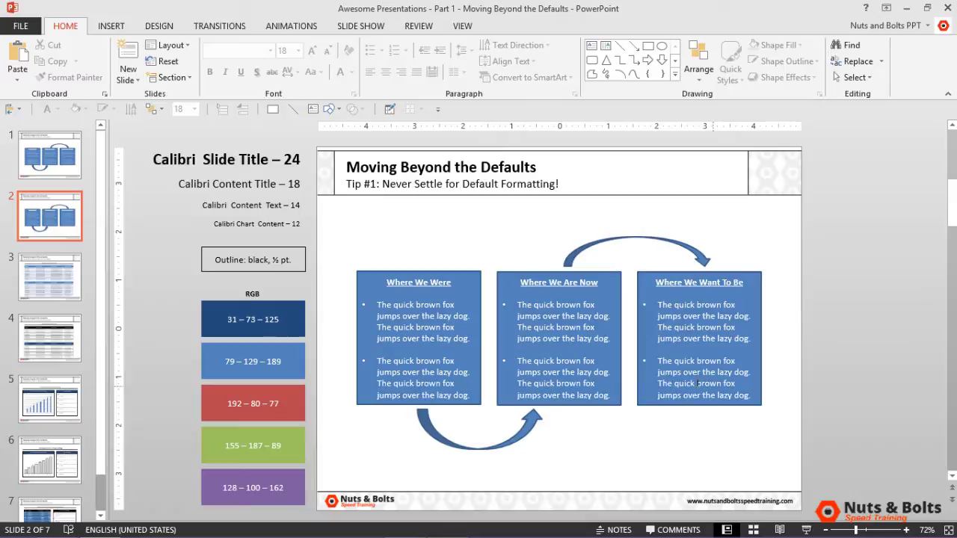
left_click(755, 385)
left_click(617, 376, "shift")
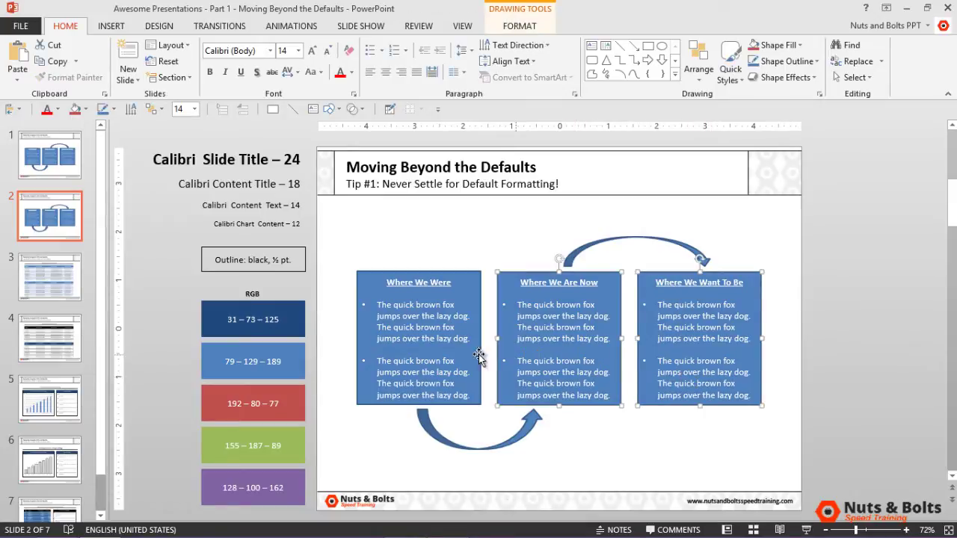
left_click(435, 341, "shift")
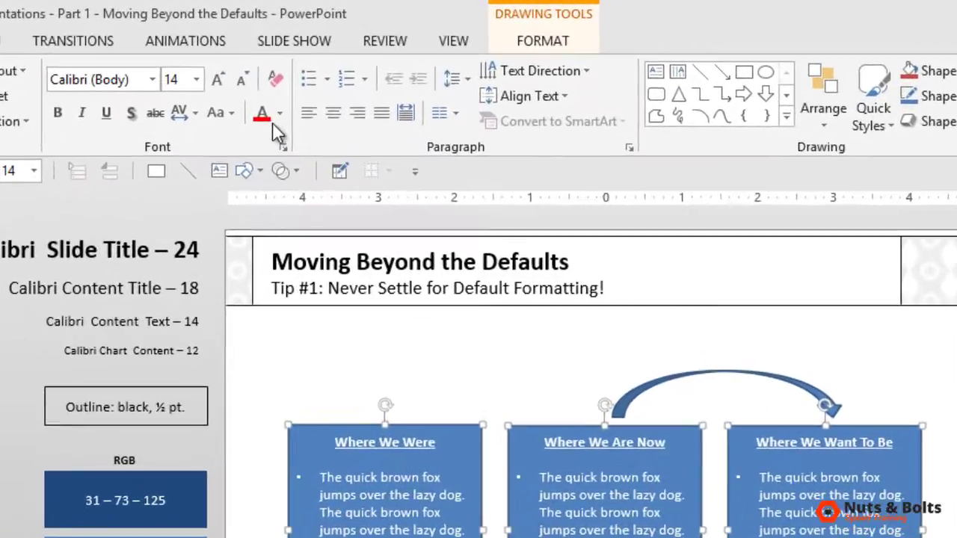
Give the three boxes a white fill and a black ½ pt outline
left_click(349, 73)
key("Escape")
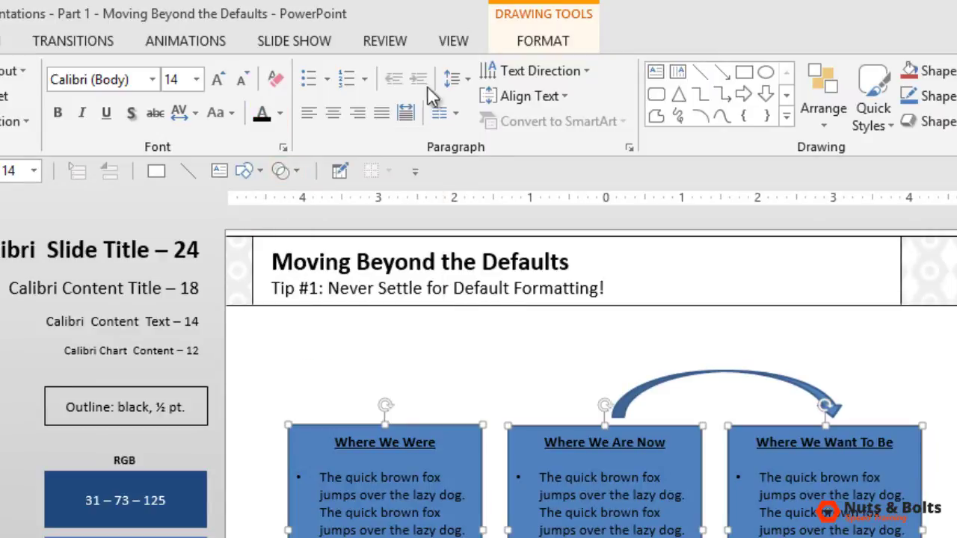
left_click(527, 39)
left_click(305, 63)
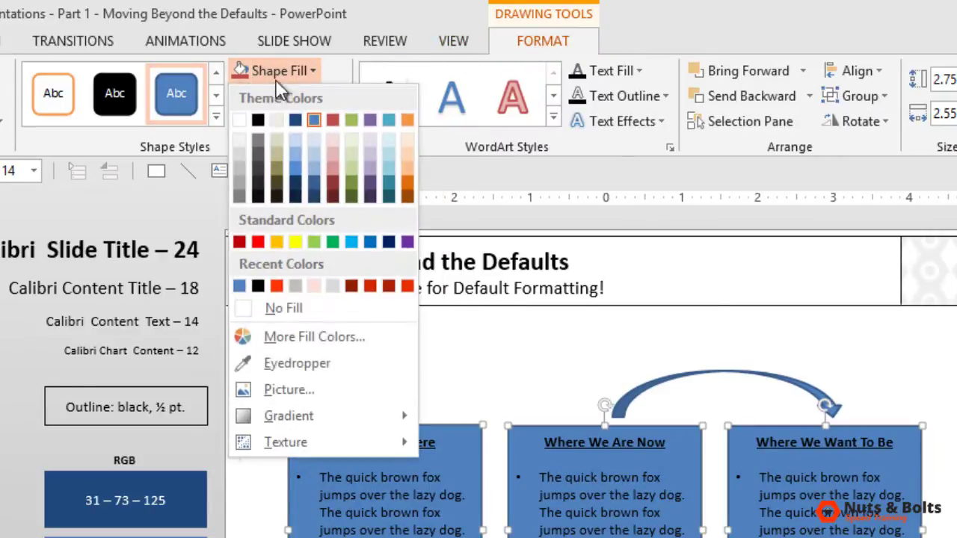
left_click(247, 118)
left_click(321, 96)
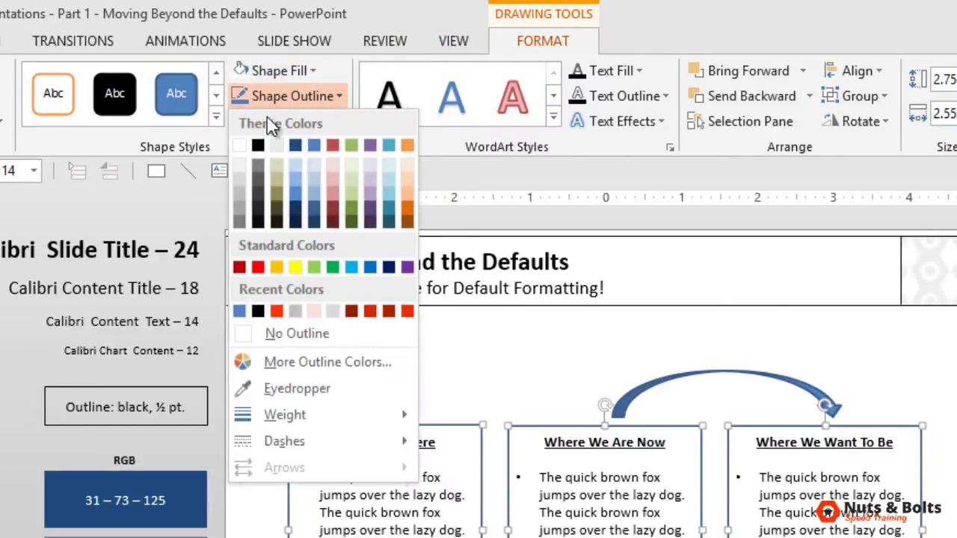
left_click(258, 147)
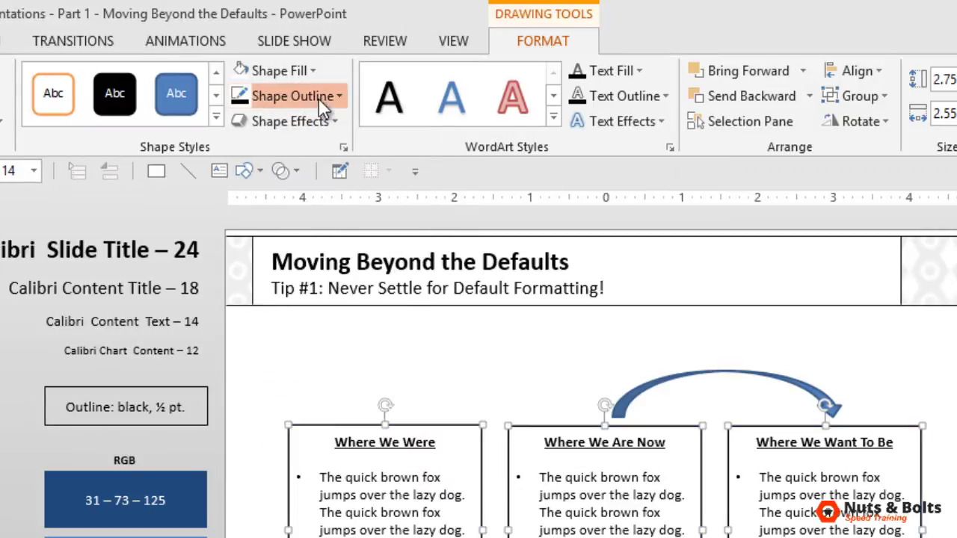
left_click(319, 98)
mouse_move(347, 419)
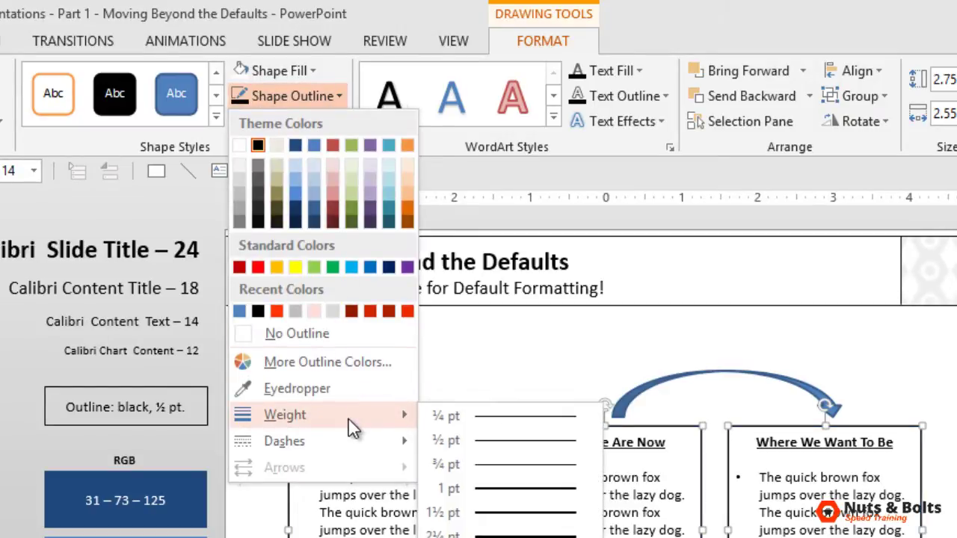
left_click(471, 438)
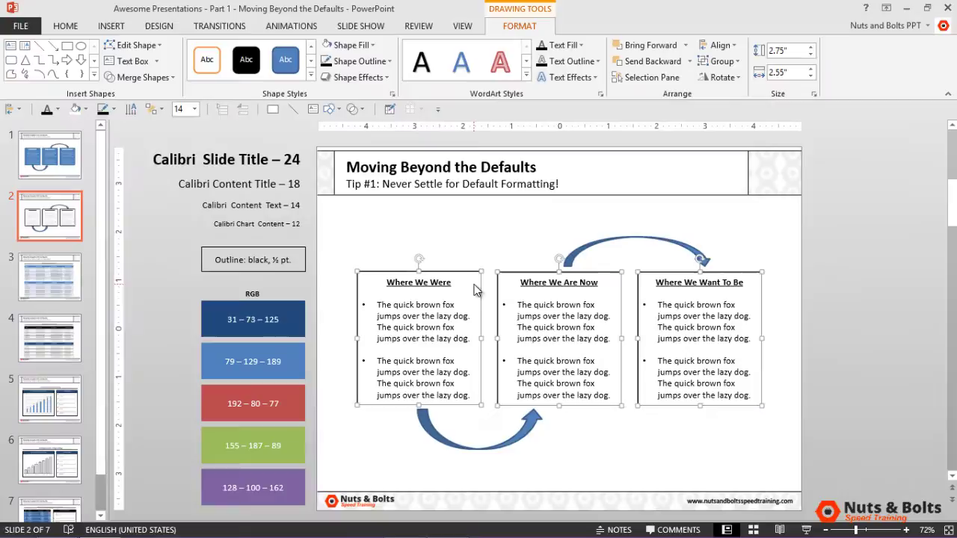
Fill both curved arrows with dark blue and set their outline weight to ½ pt
key("Escape")
left_click(527, 418)
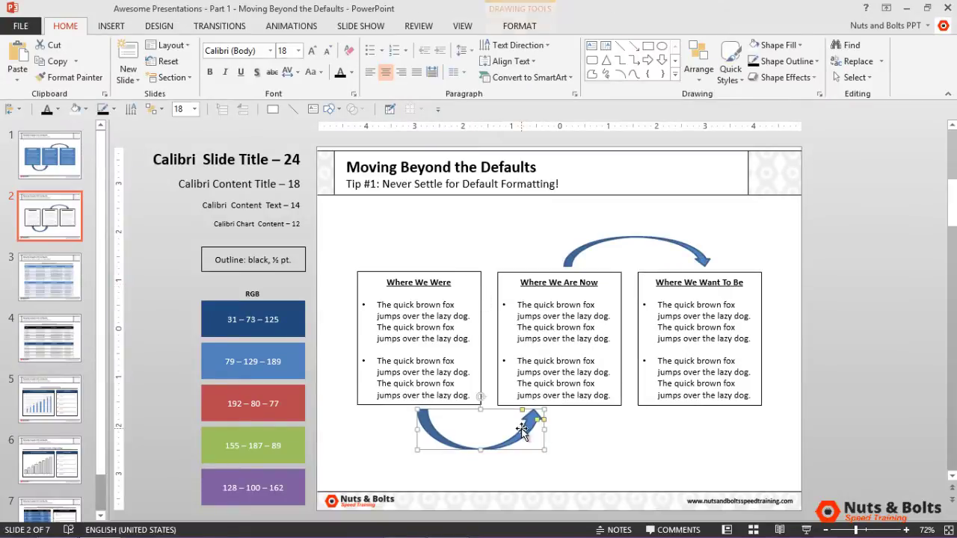
left_click(670, 239)
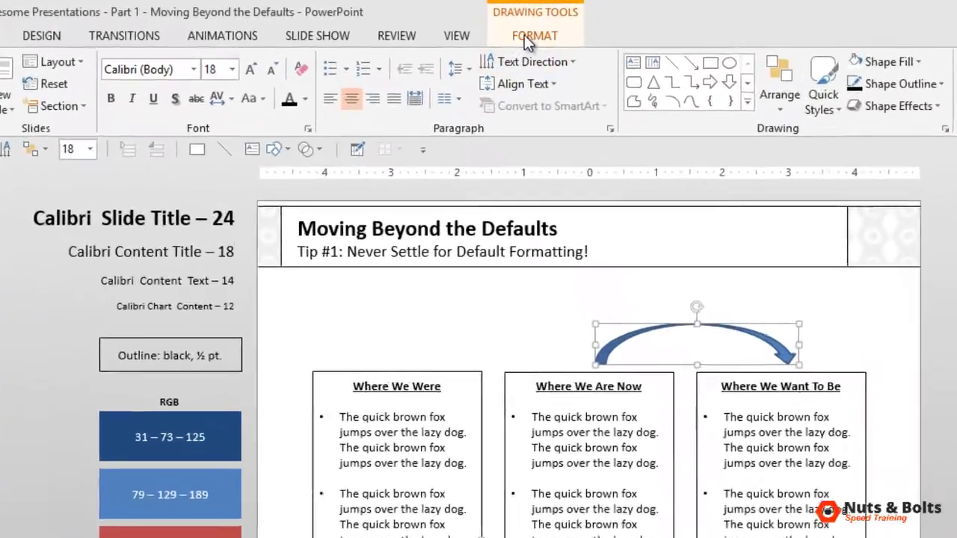
left_click(520, 26)
left_click(318, 71)
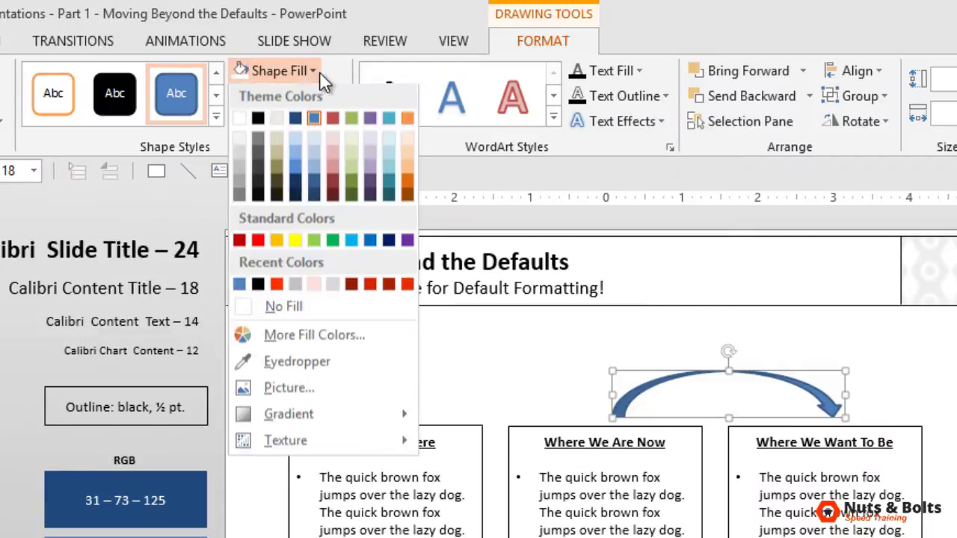
left_click(297, 124)
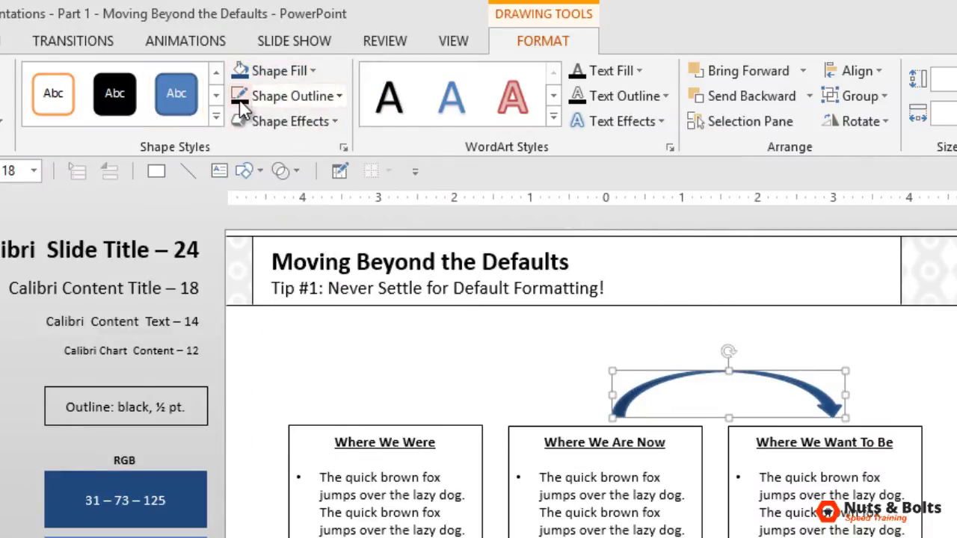
left_click(330, 96)
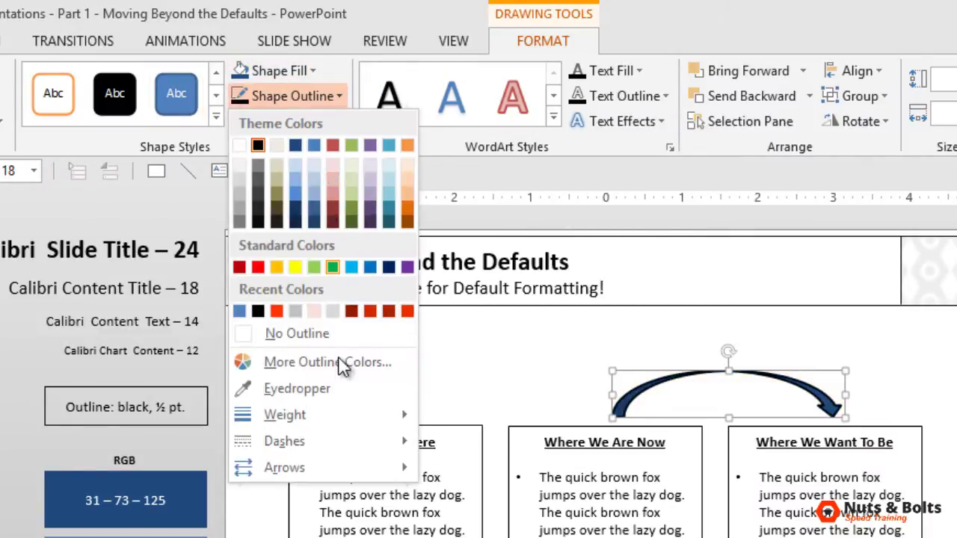
mouse_move(339, 415)
left_click(484, 441)
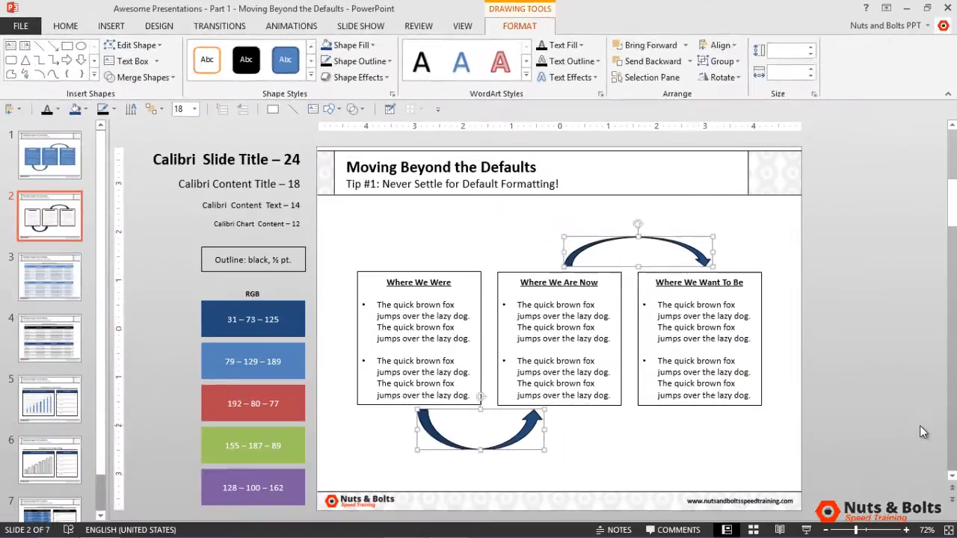
left_click(923, 432)
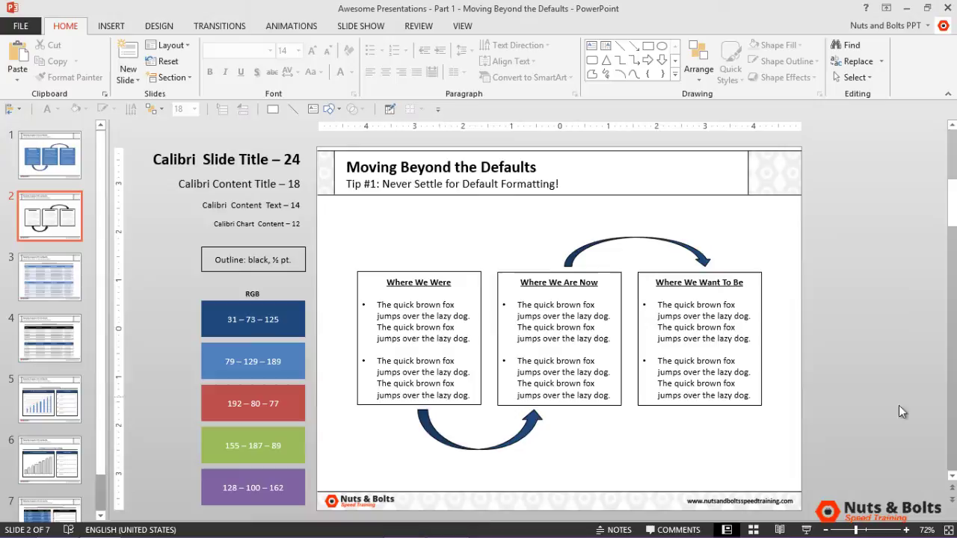
Fill the Where We Want To Be box with light grey
left_click(760, 401)
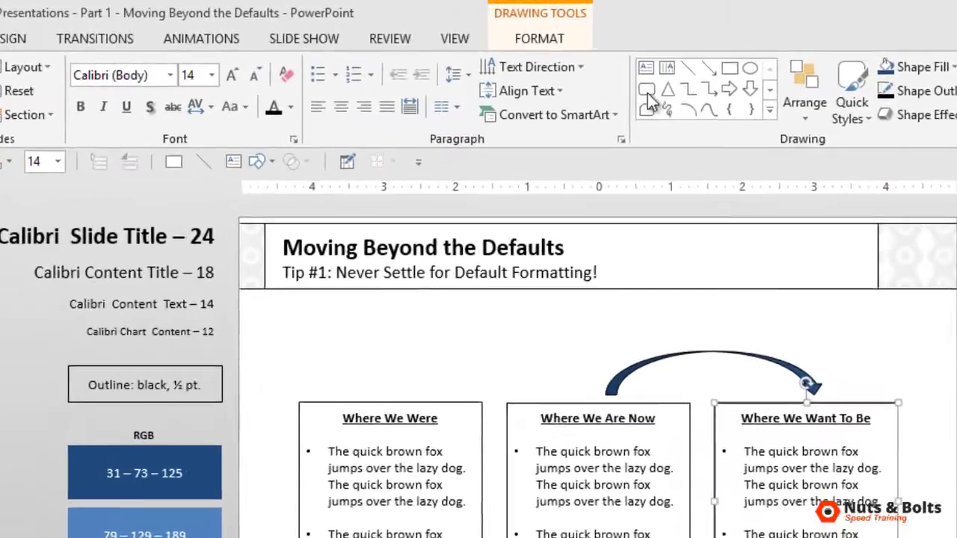
left_click(521, 27)
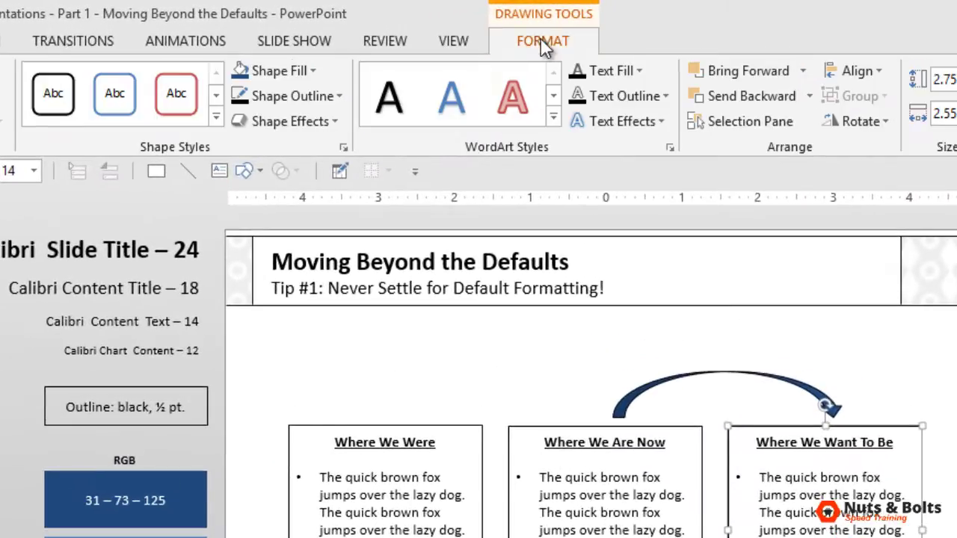
left_click(314, 69)
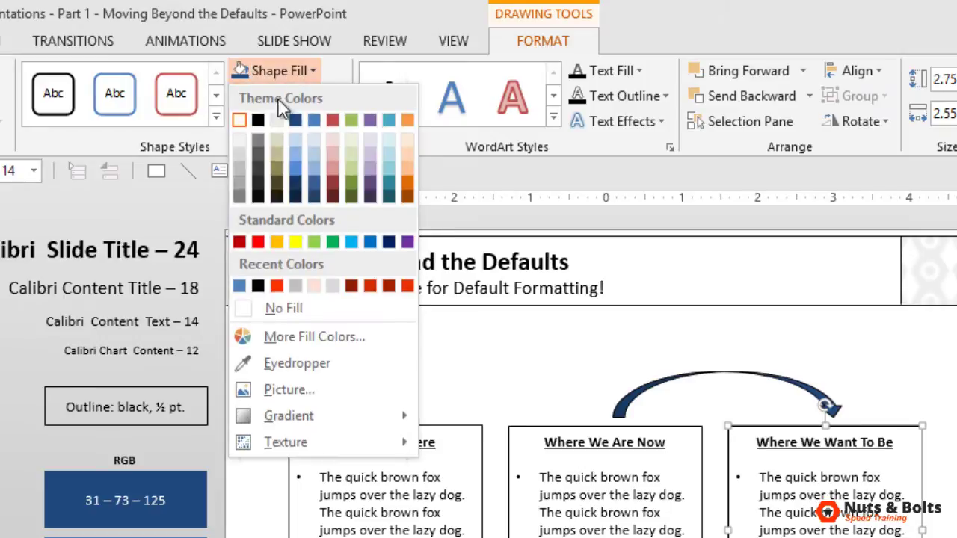
left_click(238, 153)
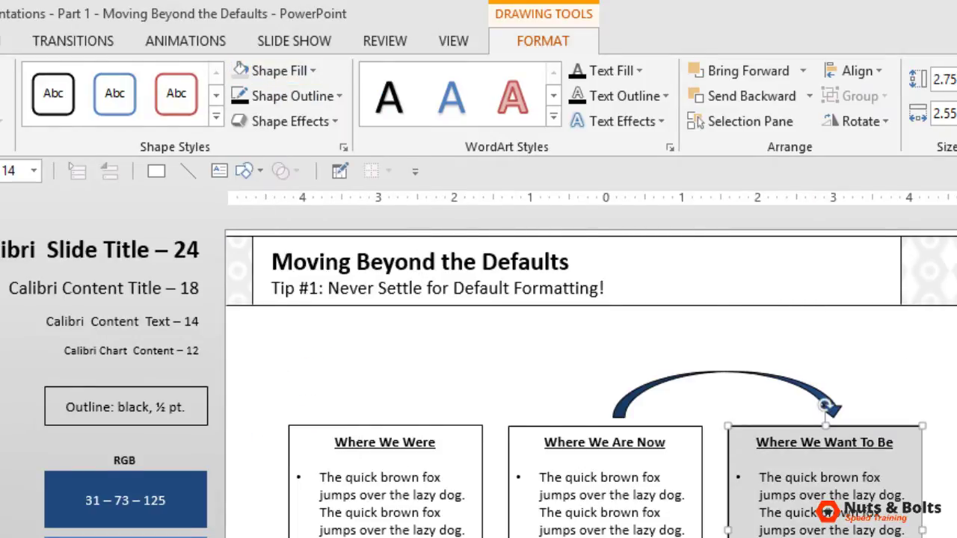
left_click(814, 316)
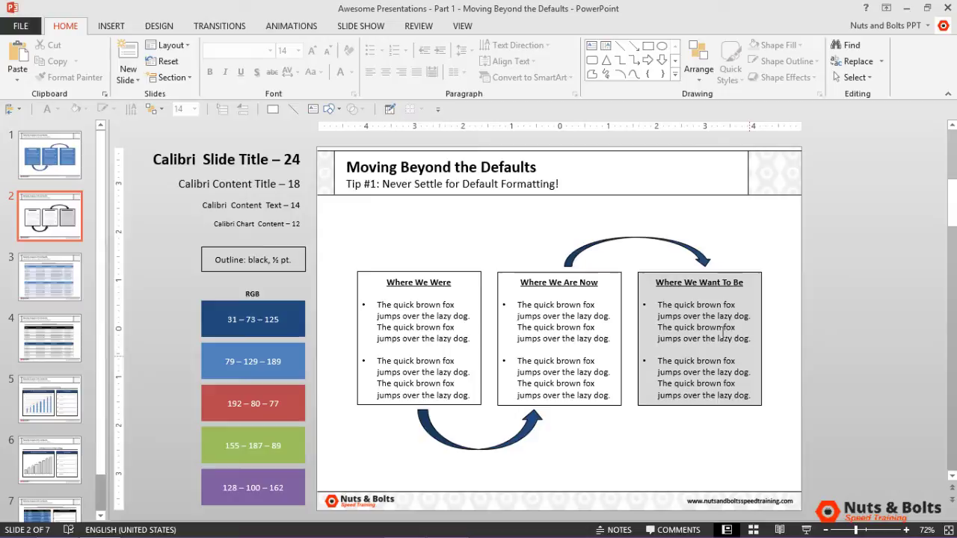
Apply a darker outline colour to all three boxes
left_click(640, 340)
left_click(568, 319, "shift")
left_click(439, 318, "shift")
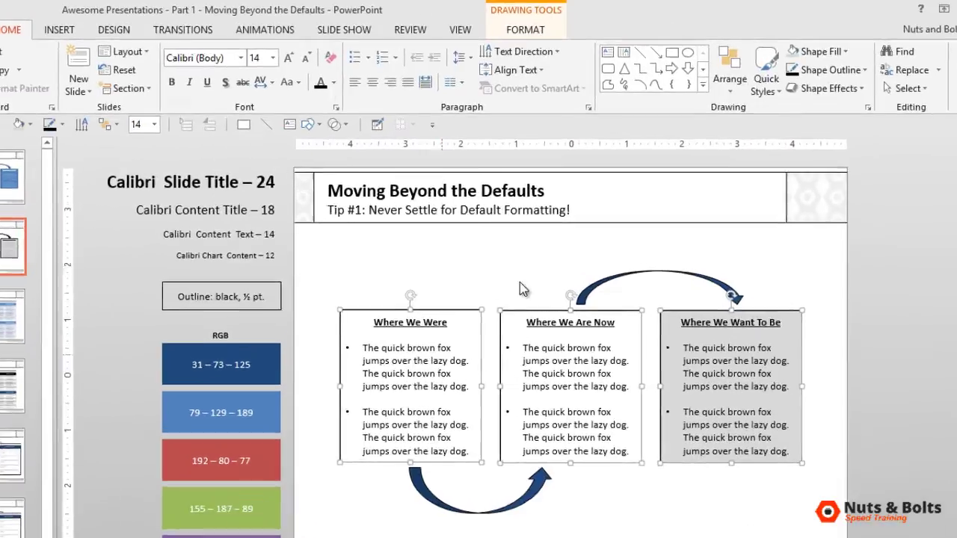
left_click(512, 27)
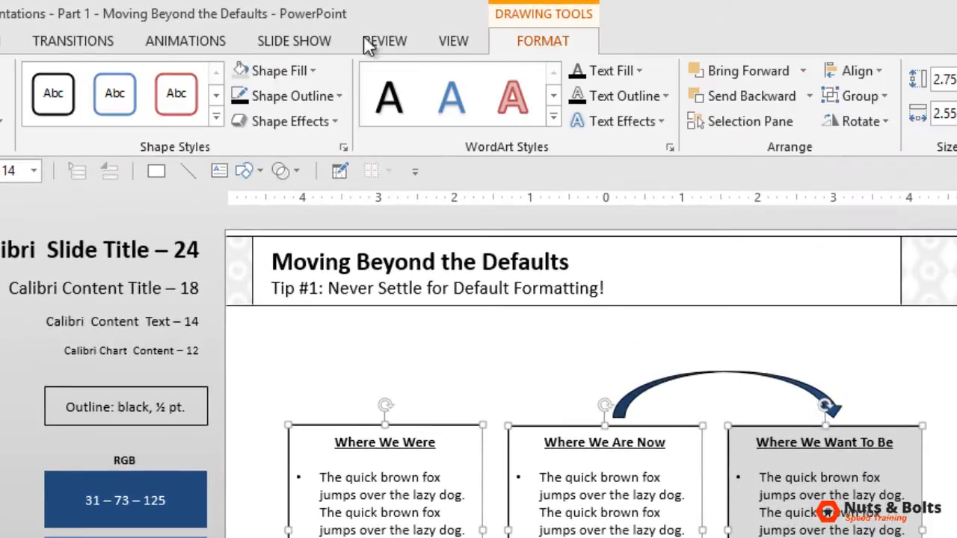
left_click(332, 95)
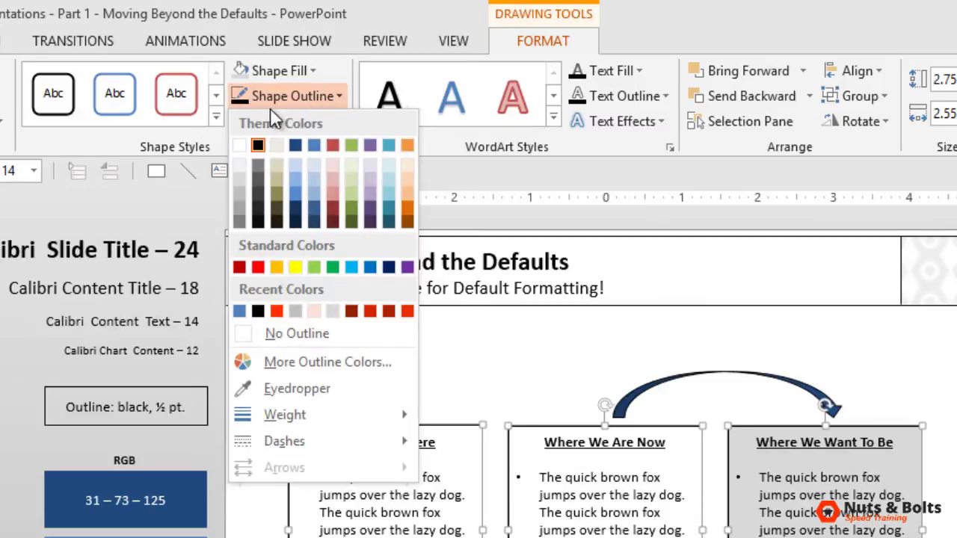
left_click(238, 222)
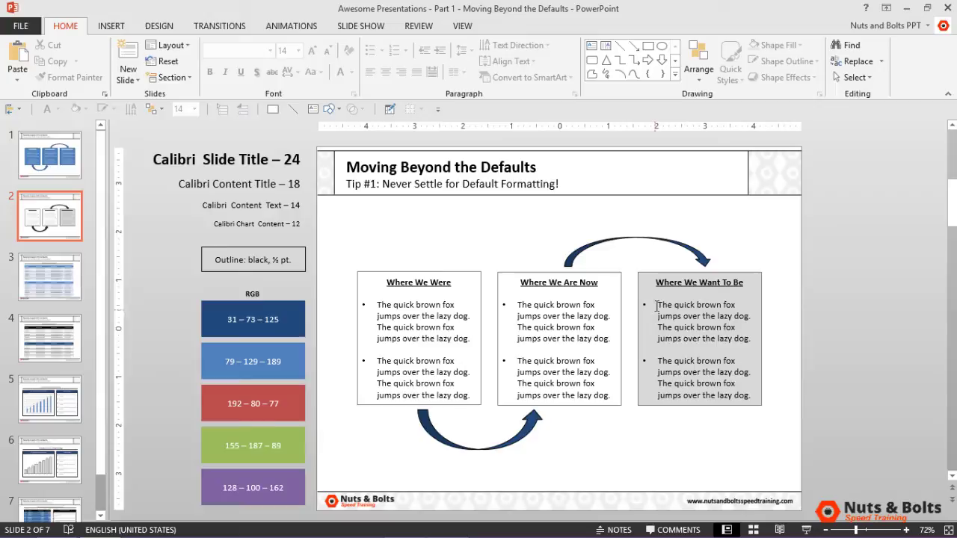
Apply square bullets to the text in the right box, then the left box
left_click_drag(656, 306, 761, 395)
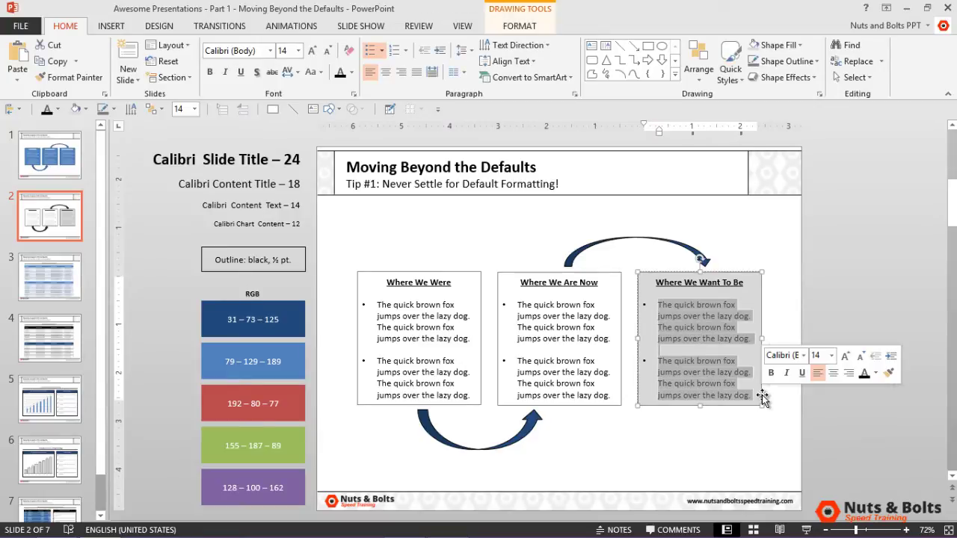
key("alt")
key("h")
key("u")
key("Down")
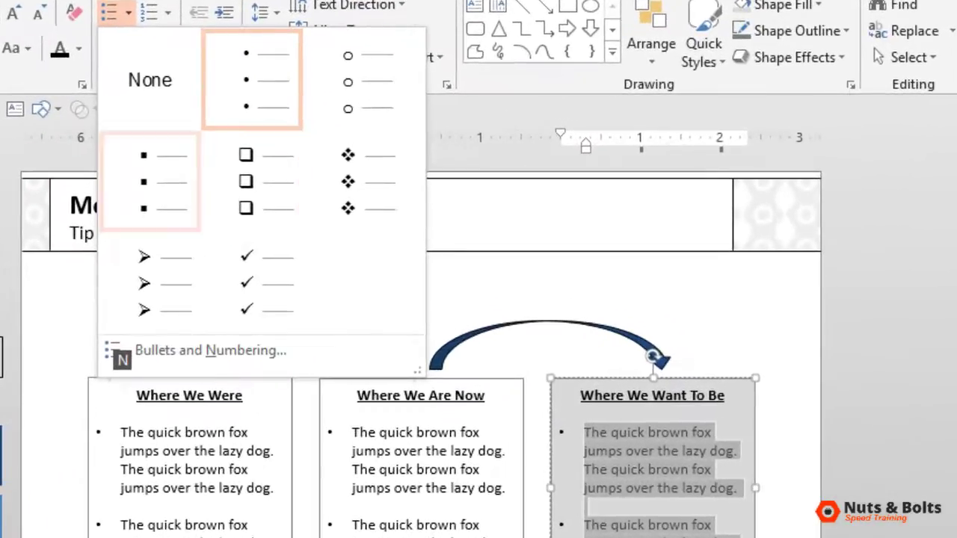
key("Return")
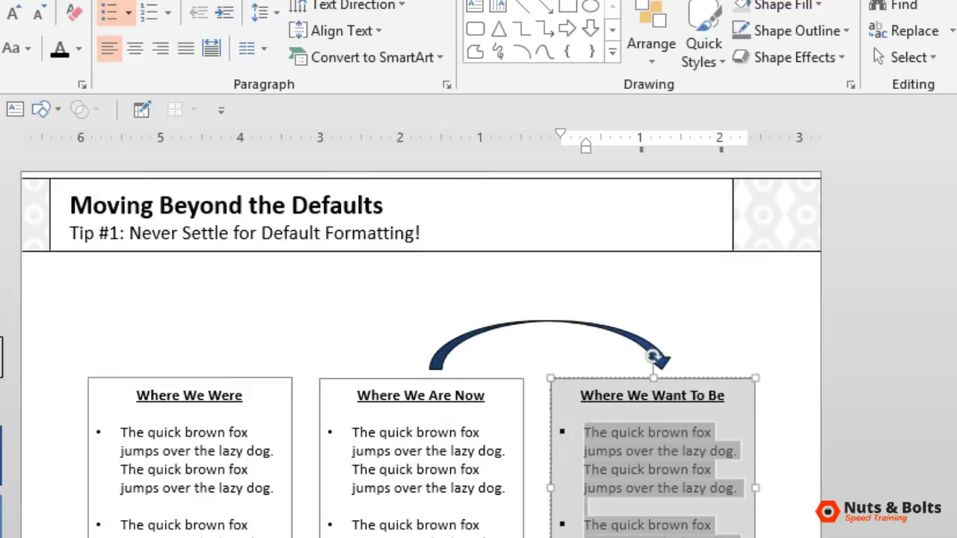
left_click(368, 447)
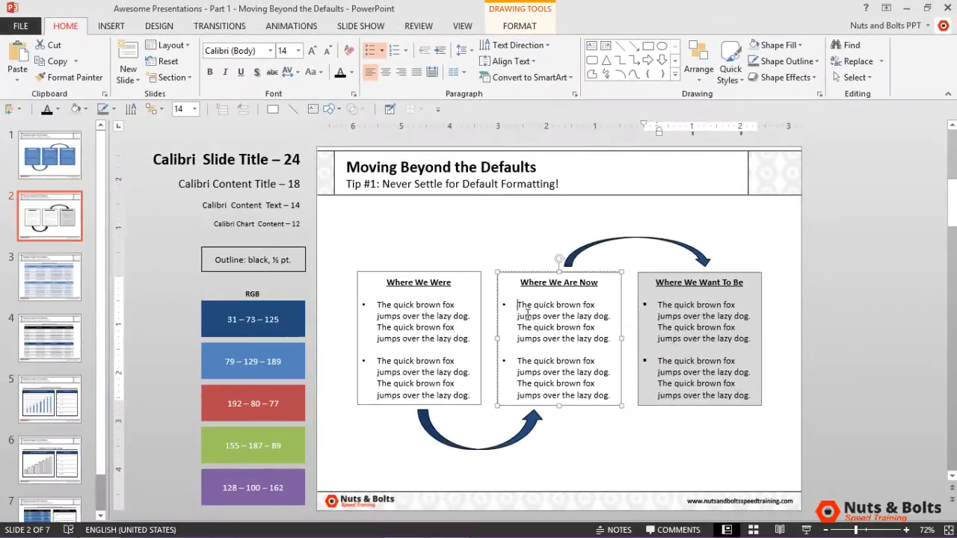
left_click_drag(528, 314, 622, 400)
left_click_drag(375, 304, 480, 399)
key("F4")
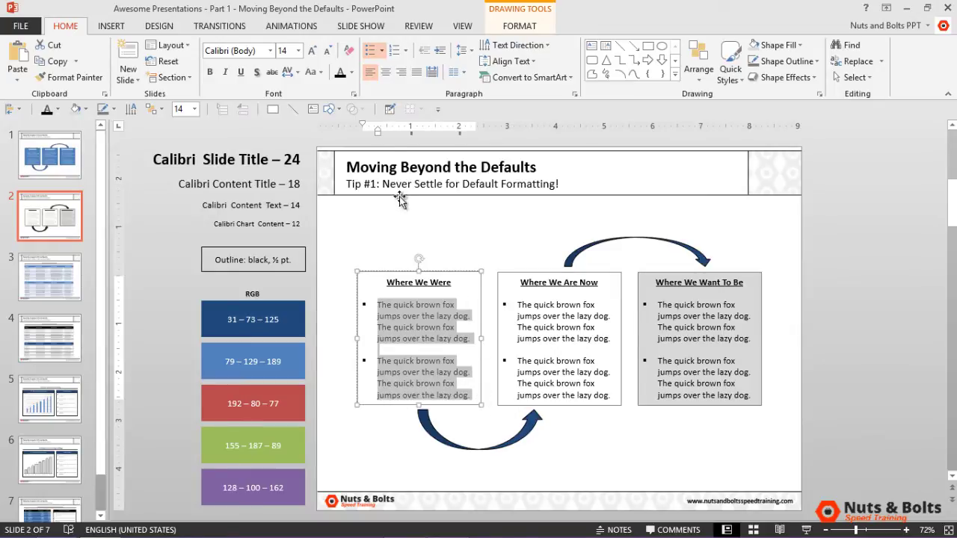
Reduce the bullets' hanging indent in the left, middle and right boxes
left_click_drag(378, 133, 373, 131)
left_click(516, 306)
left_click_drag(525, 313, 604, 393)
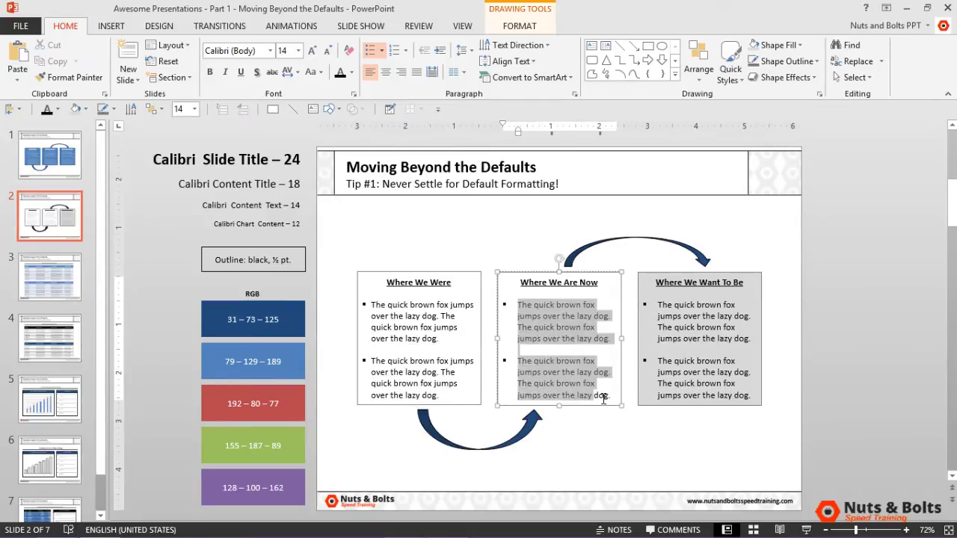
key("F4")
left_click_drag(650, 299, 769, 403)
key("F4")
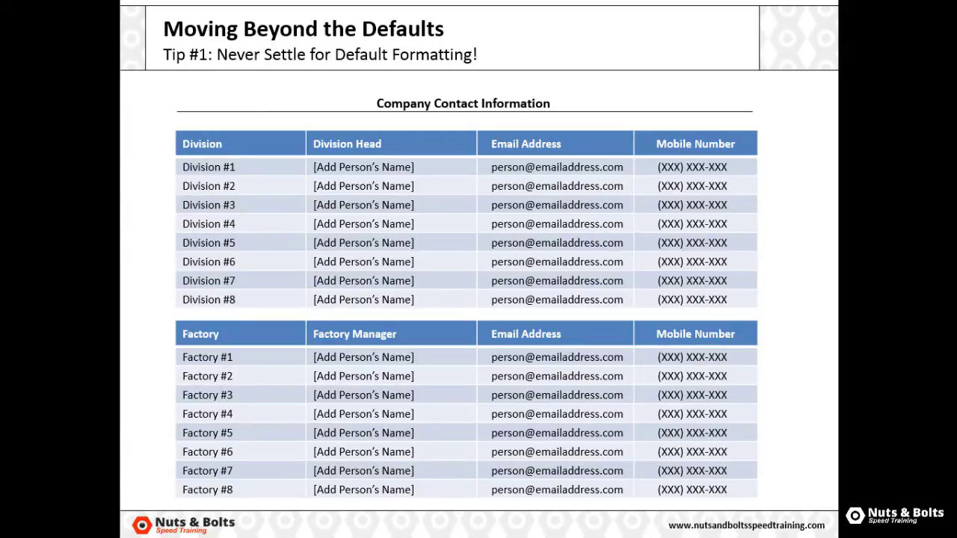
Advance the slide show past the restyled tables to the sales chart slide
key("Right")
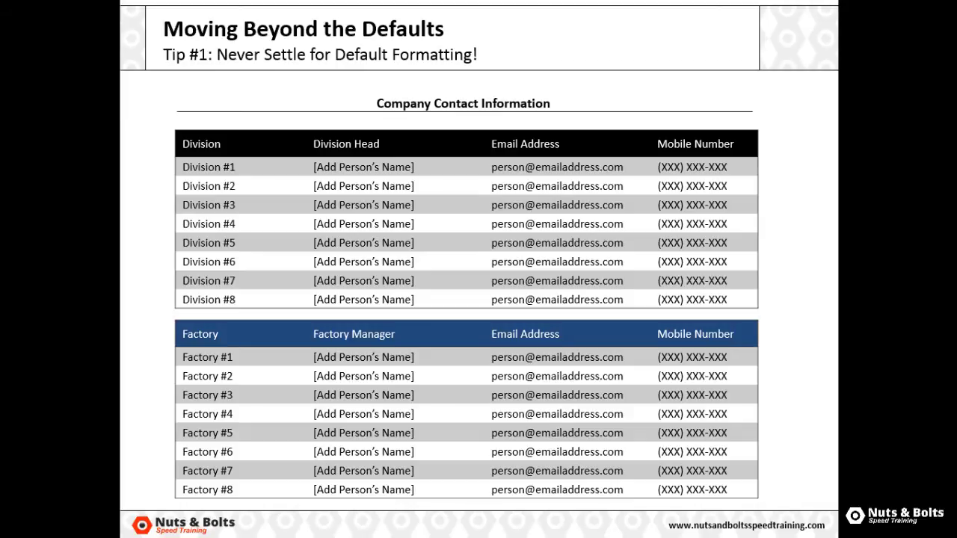
key("Right")
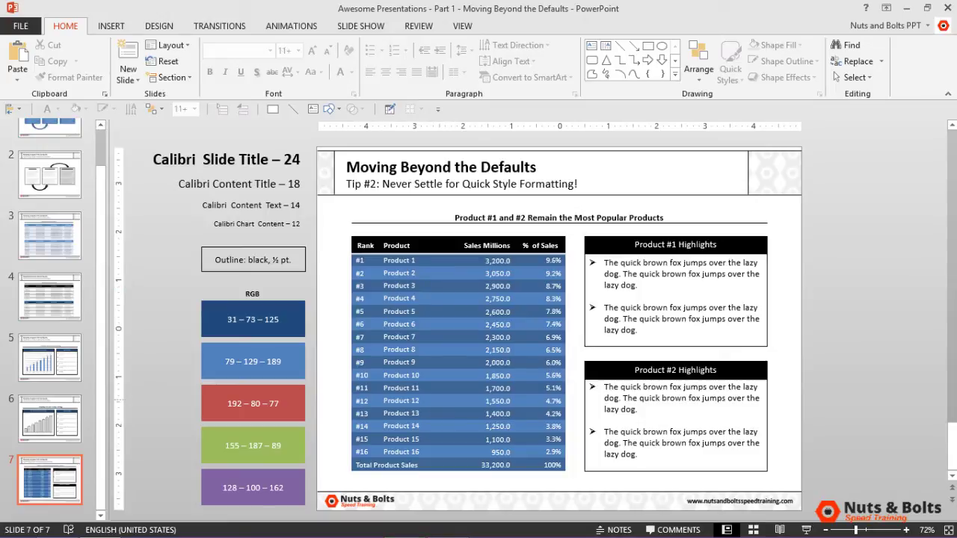
Expand the full Table Styles gallery for the product sales table
left_click(498, 349)
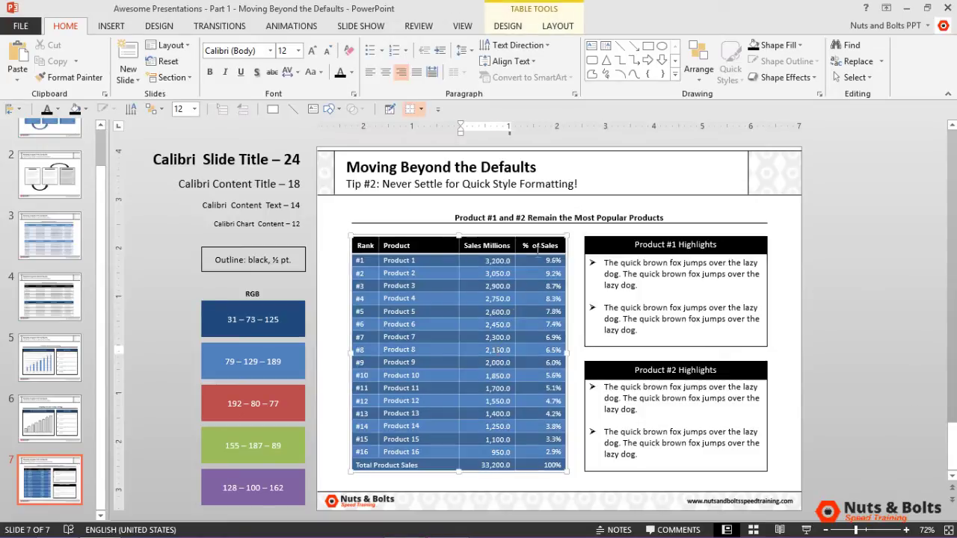
left_click(509, 27)
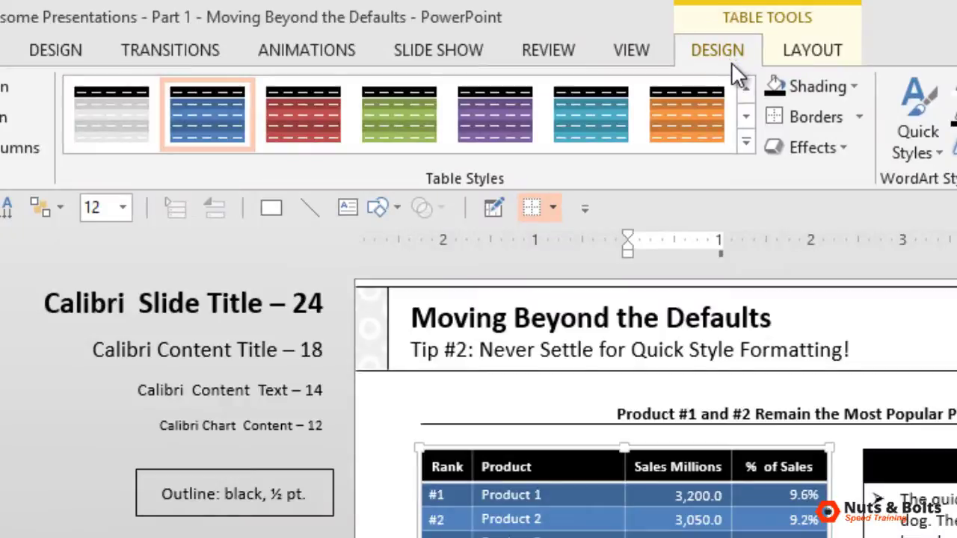
left_click(744, 142)
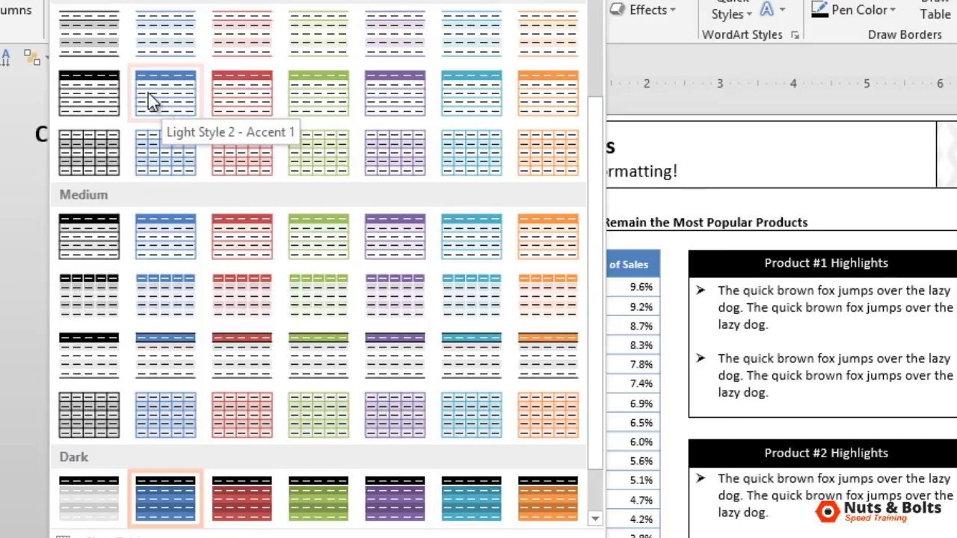
Apply Light Style 1 to the product table with a ½ pt border weight
left_click(112, 57)
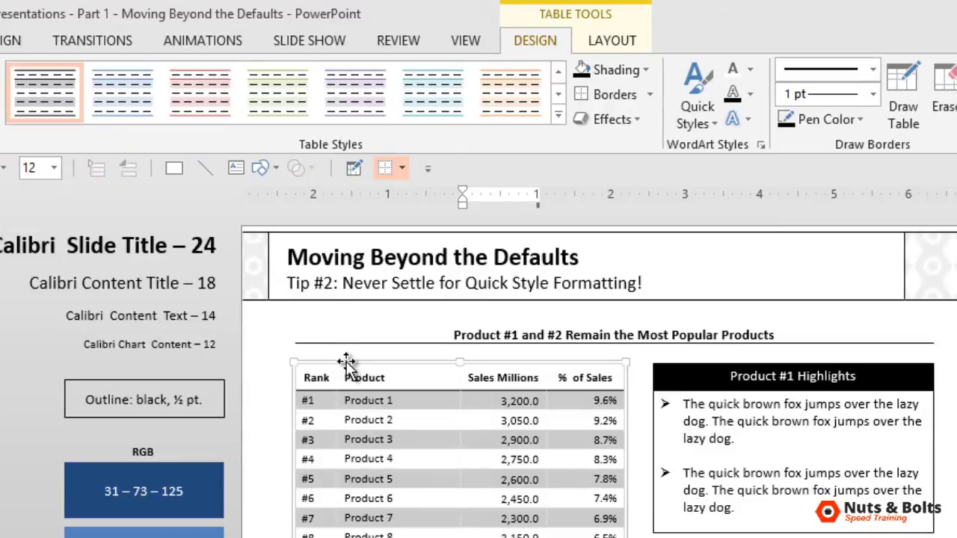
left_click(346, 364)
left_click(872, 94)
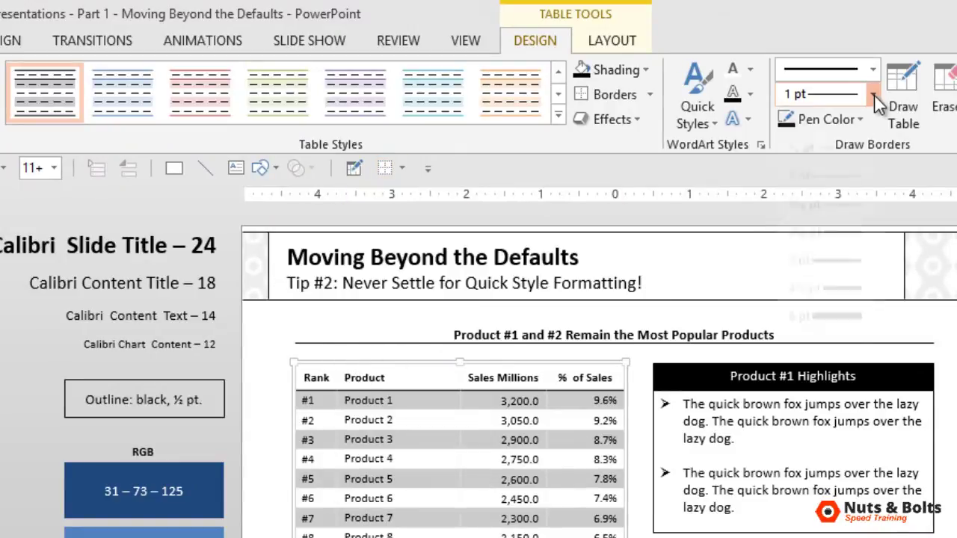
left_click(863, 157)
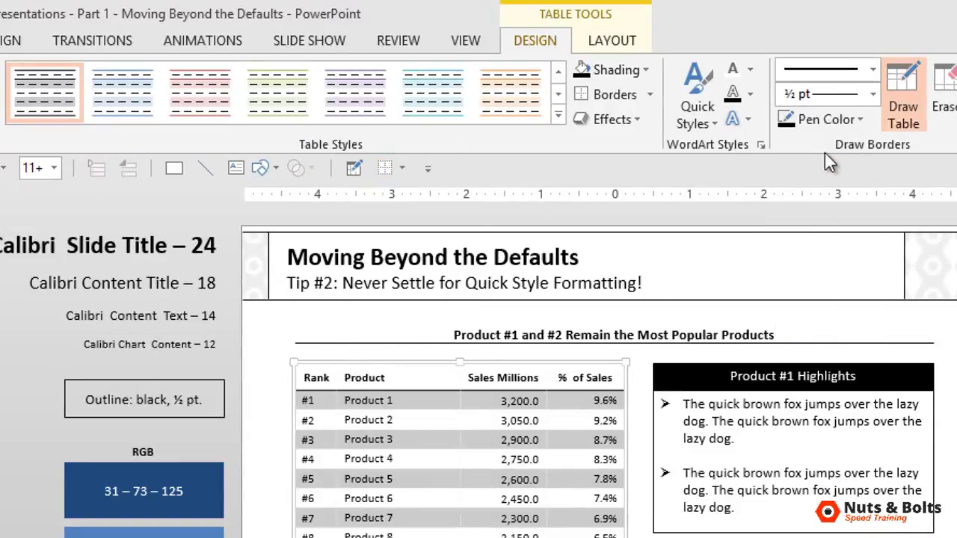
left_click(581, 91)
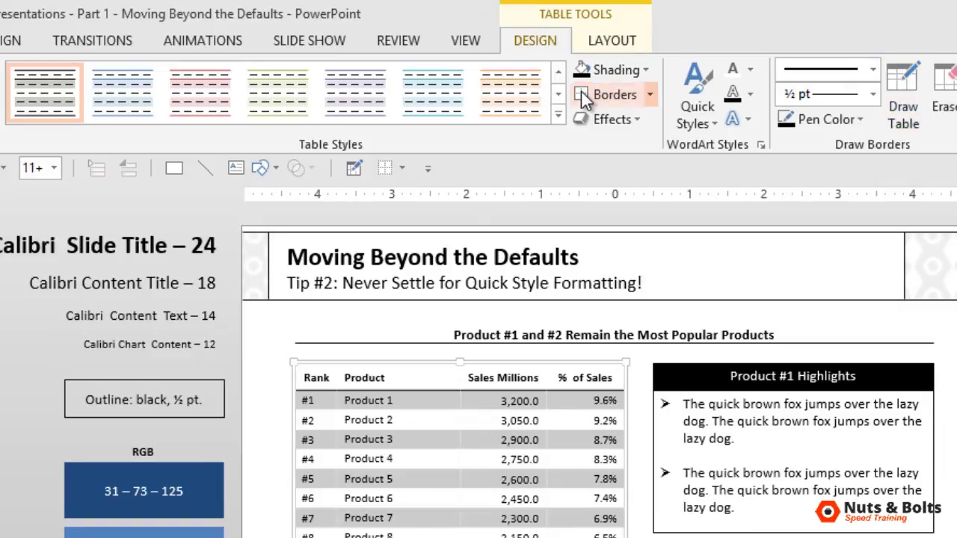
Give the header row borders, black shading and white text
left_click(282, 382)
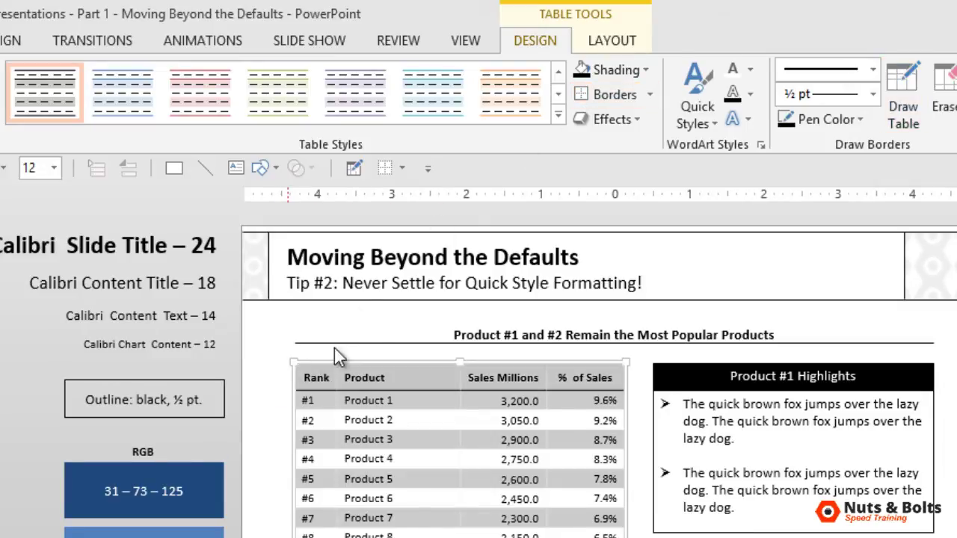
left_click(581, 95)
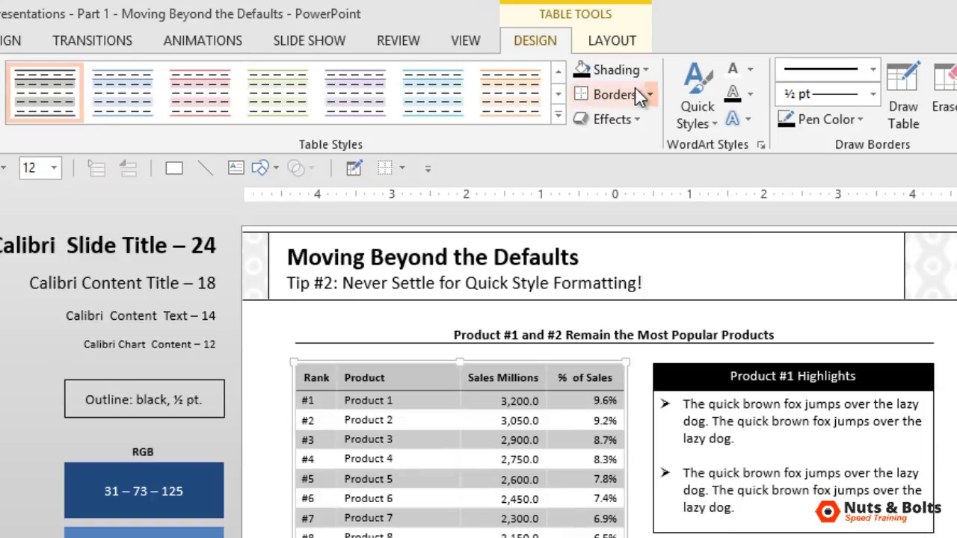
left_click(587, 69)
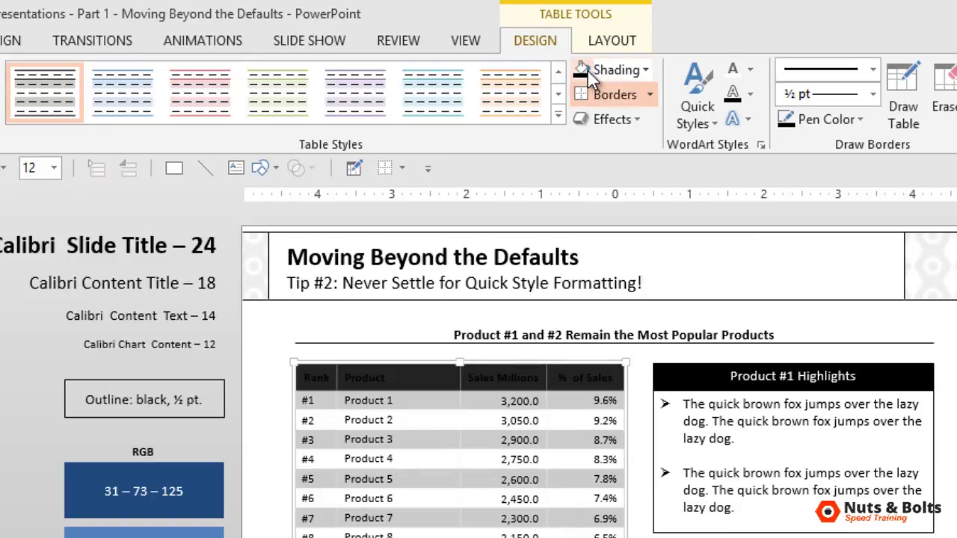
left_click(726, 66)
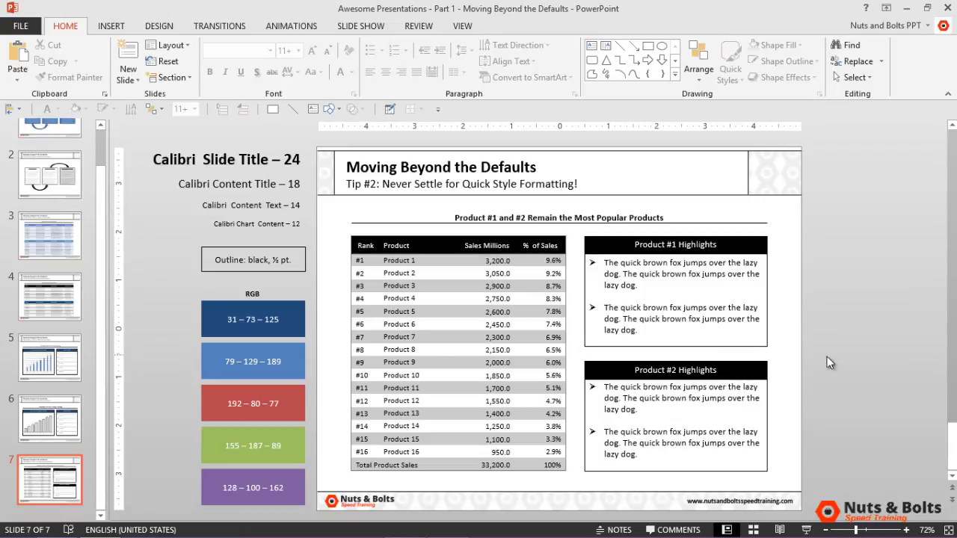
Turn on the Total Row option for the product sales table
left_click(547, 321)
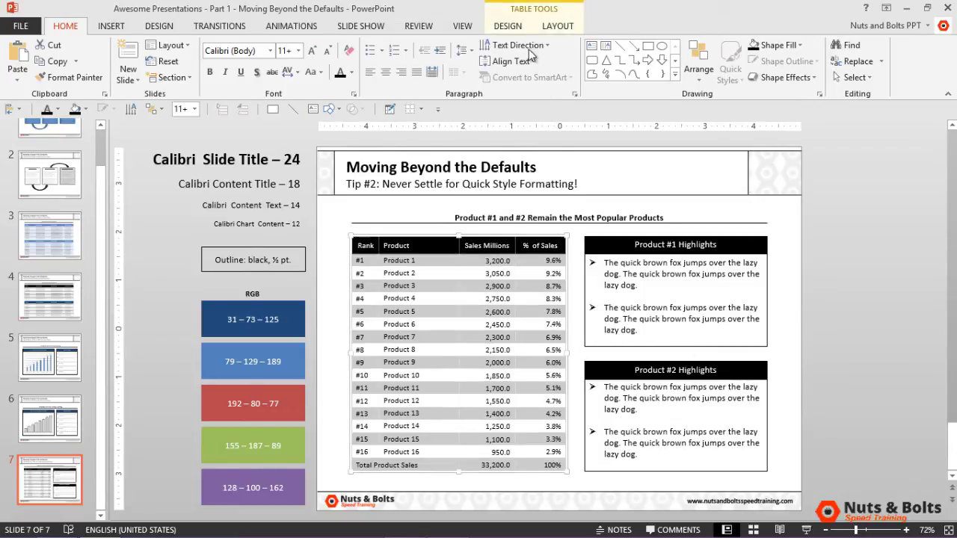
left_click(507, 26)
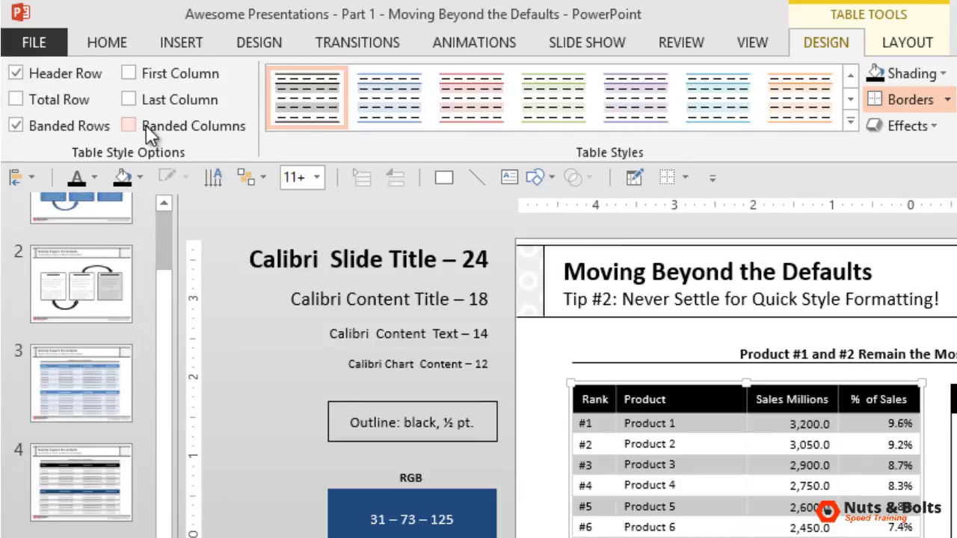
left_click(33, 98)
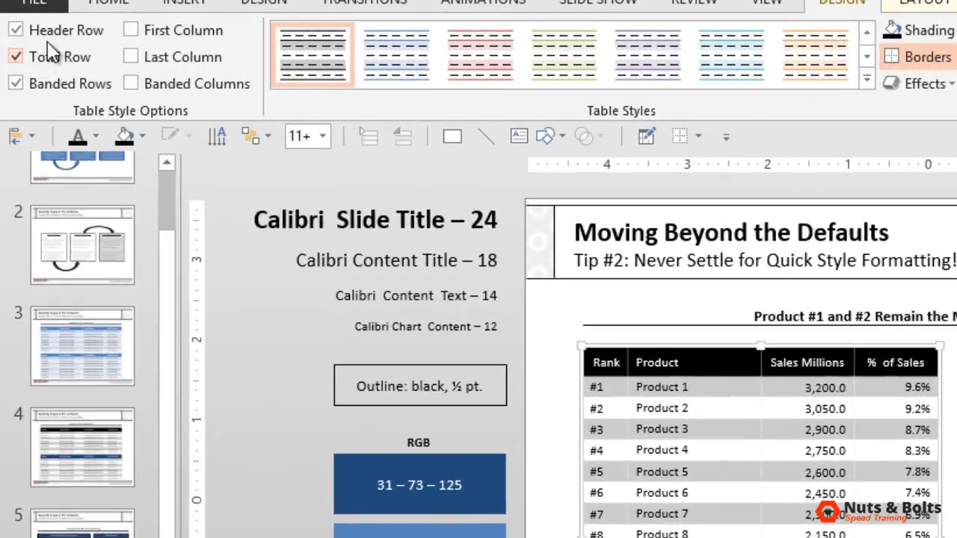
left_click(51, 33)
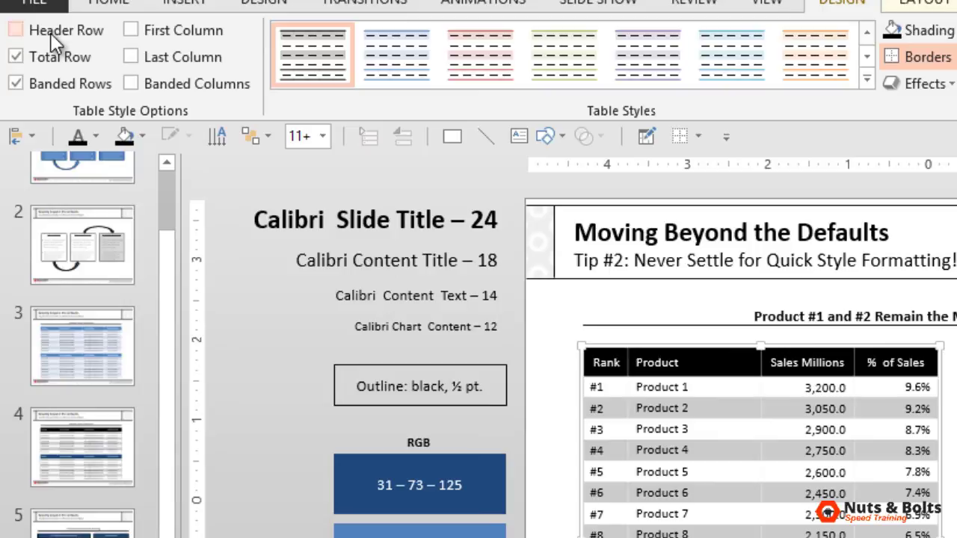
left_click(51, 33)
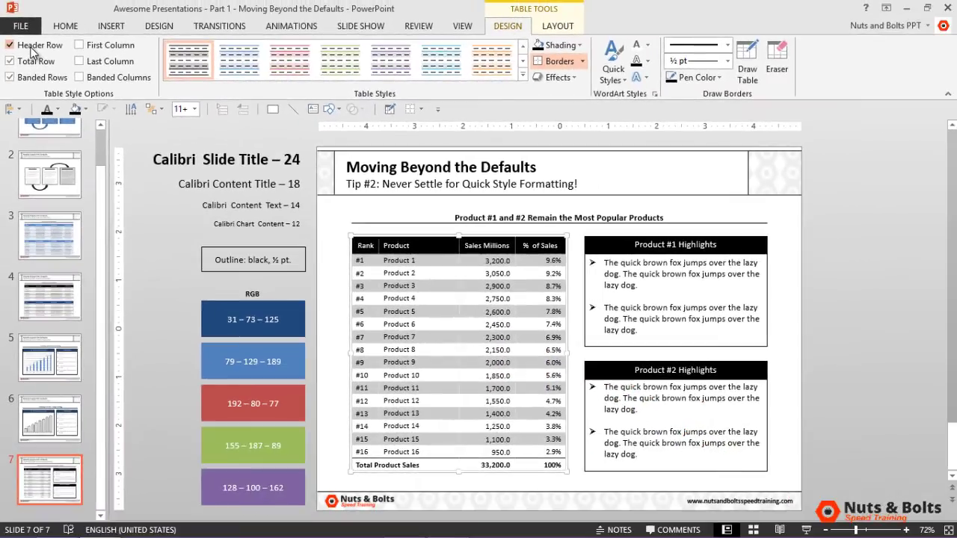
left_click(51, 33)
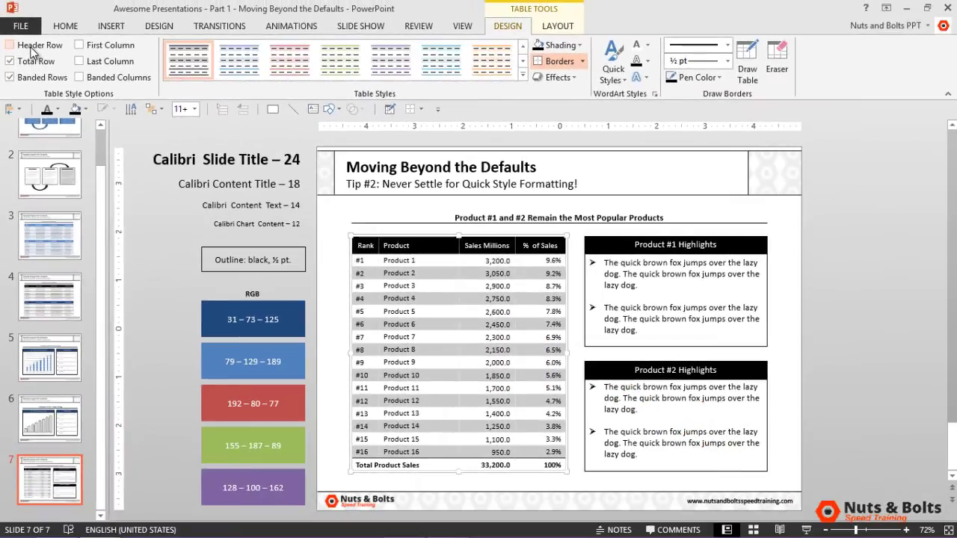
left_click(32, 51)
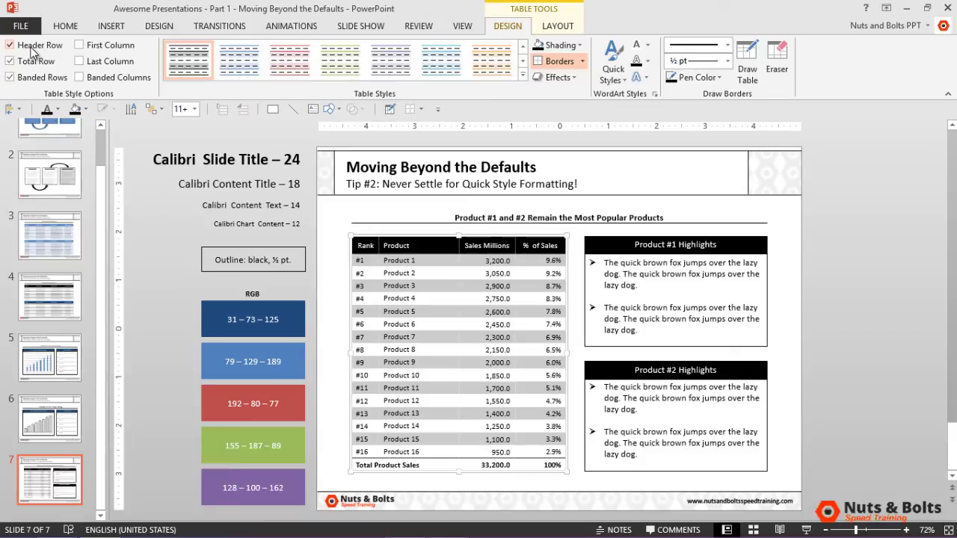